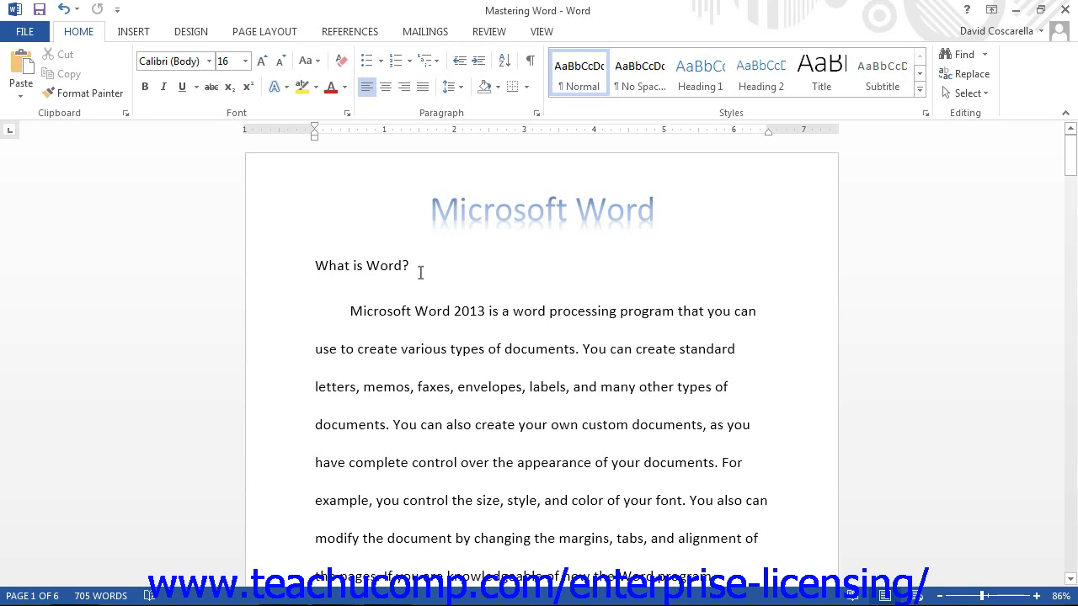
Apply the Heading 1 style to the "What is Word?" and "Charts and Tables" section titles
{"action": "left_click_drag", "start_coordinate": [418, 268], "coordinate": [316, 269]}
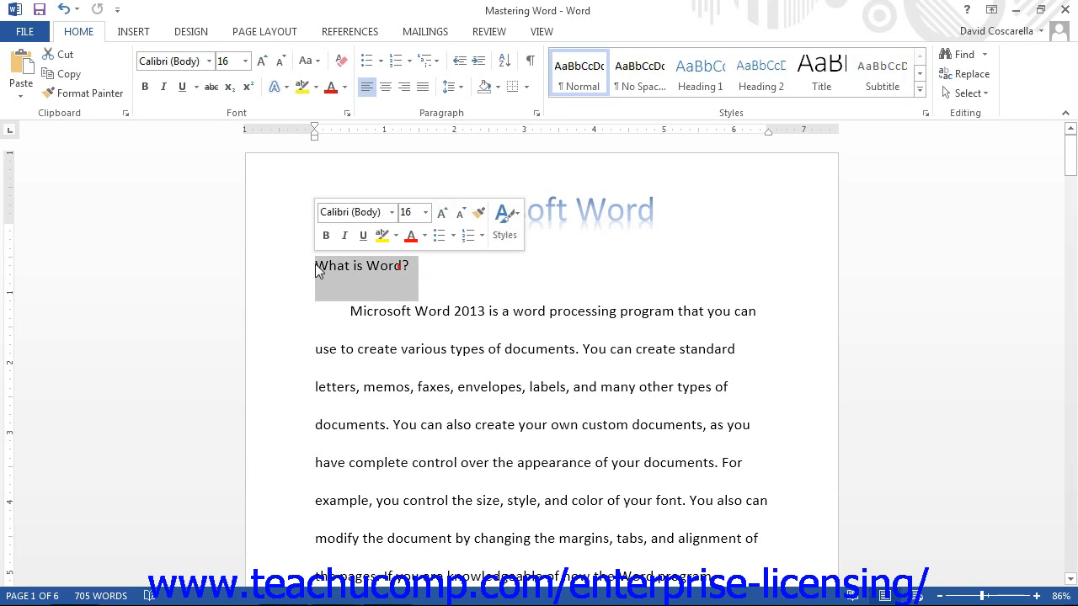
{"action": "left_click", "coordinate": [704, 81]}
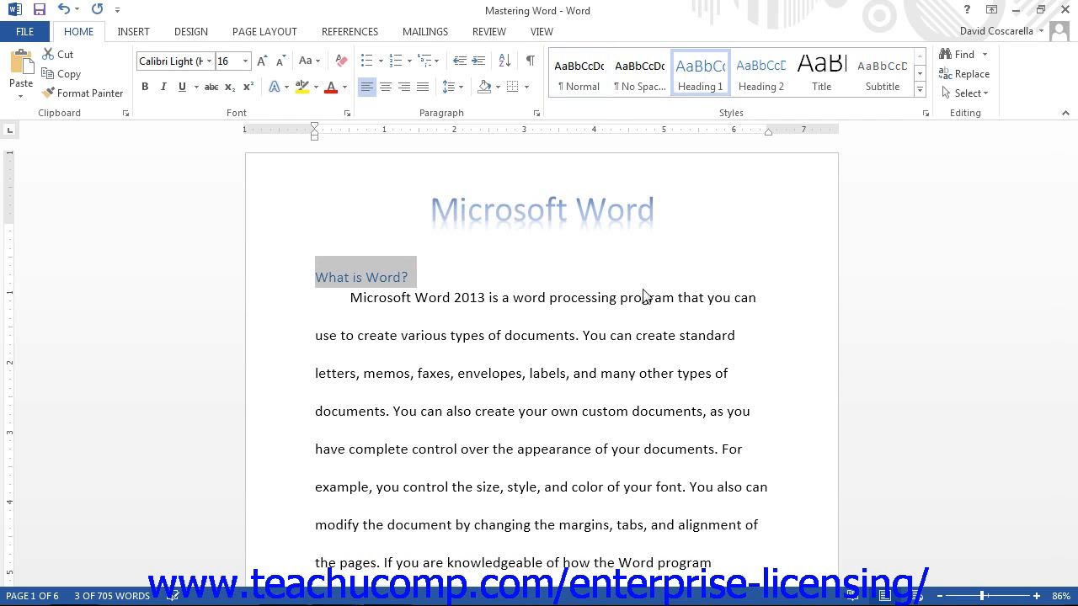
{"action": "scroll", "coordinate": [645, 296], "scroll_direction": "down", "scroll_amount": 6}
{"action": "scroll", "coordinate": [643, 372], "scroll_direction": "down", "scroll_amount": 5}
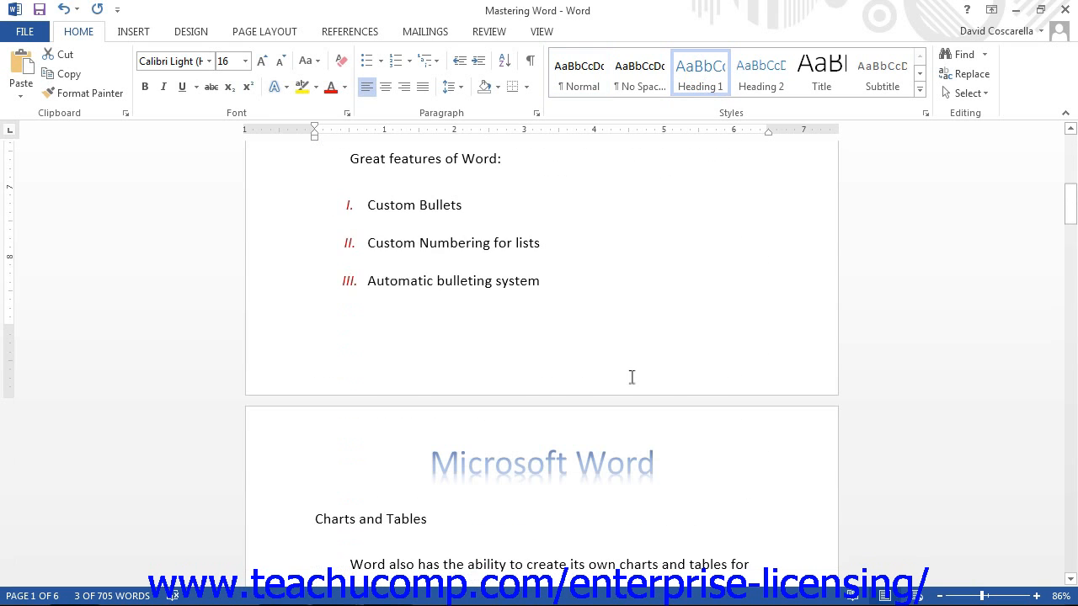
{"action": "left_click_drag", "start_coordinate": [442, 354], "coordinate": [312, 354]}
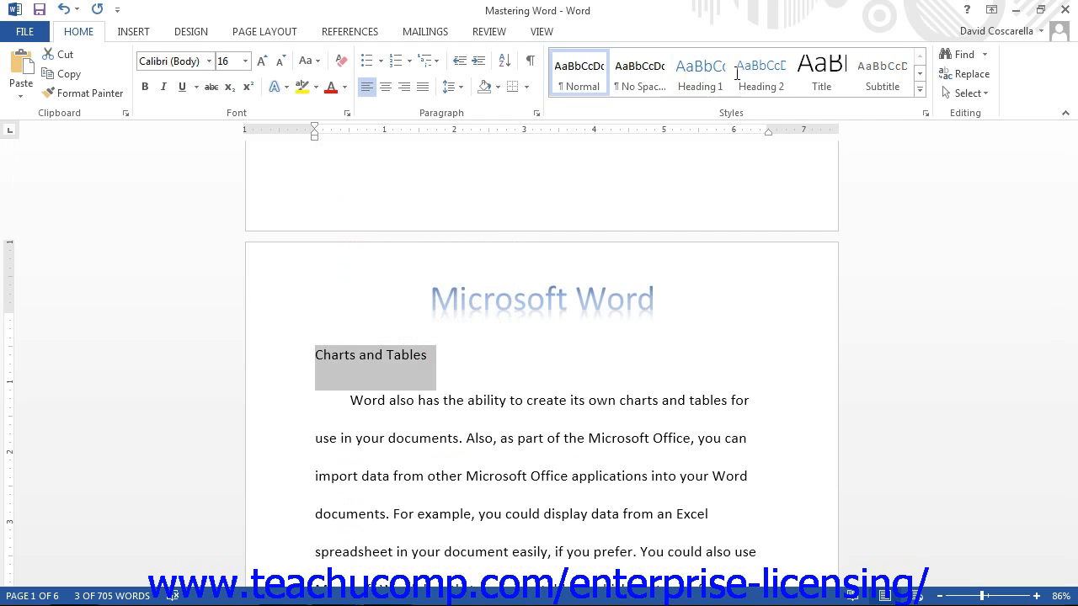
{"action": "left_click", "coordinate": [711, 72]}
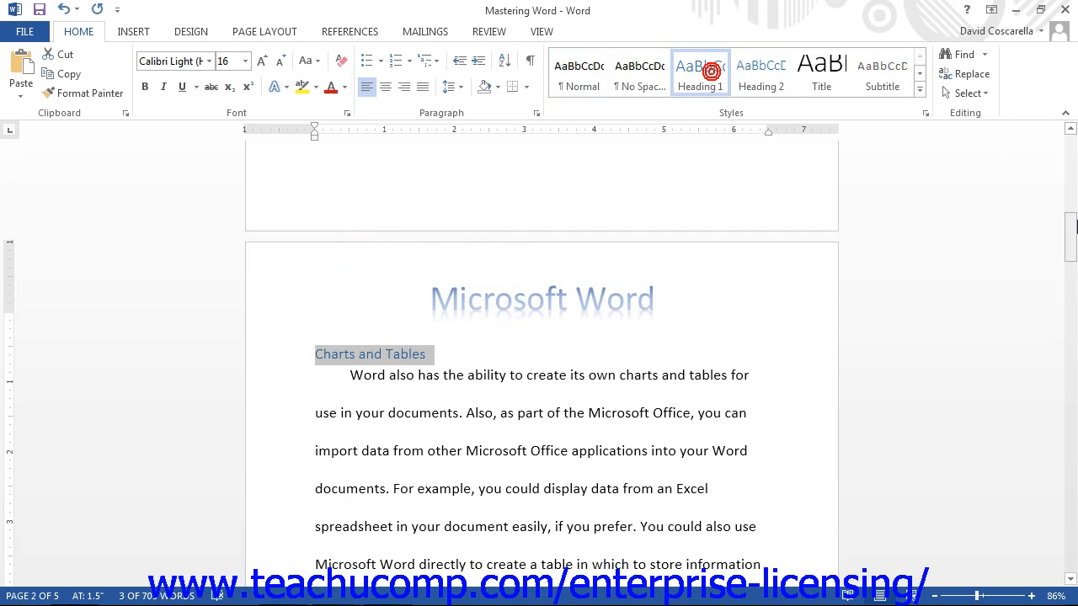
Apply the Heading 1 style to the "The Title Bar" and "How to Get Help" section titles
{"action": "left_click_drag", "start_coordinate": [1075, 223], "coordinate": [1074, 365]}
{"action": "triple_click", "coordinate": [405, 312]}
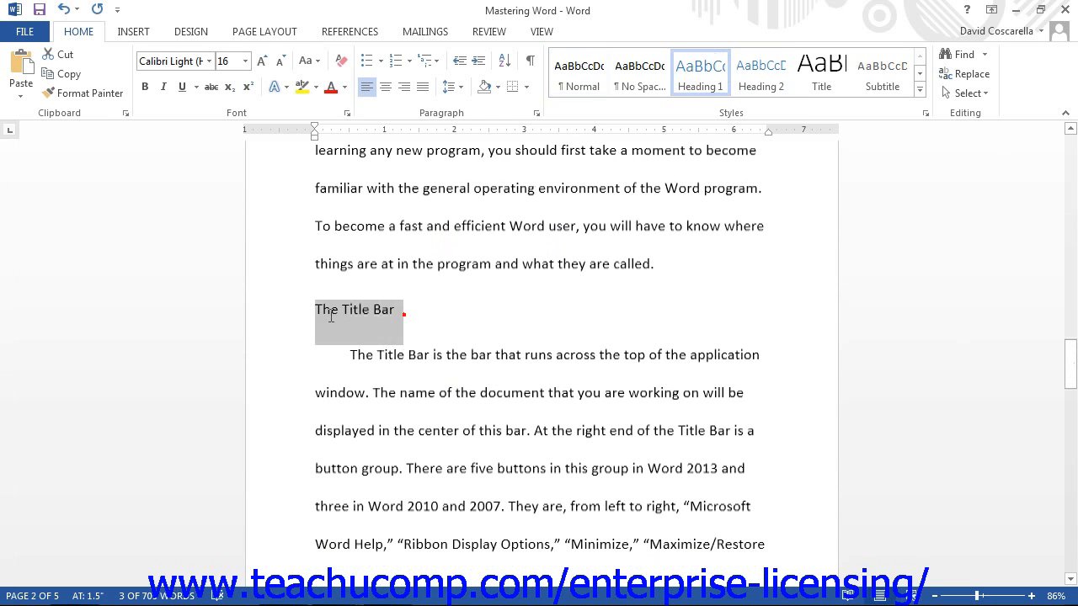
{"action": "left_click", "coordinate": [698, 75]}
{"action": "left_click_drag", "start_coordinate": [1073, 359], "coordinate": [1074, 438]}
{"action": "left_click_drag", "start_coordinate": [454, 268], "coordinate": [315, 267]}
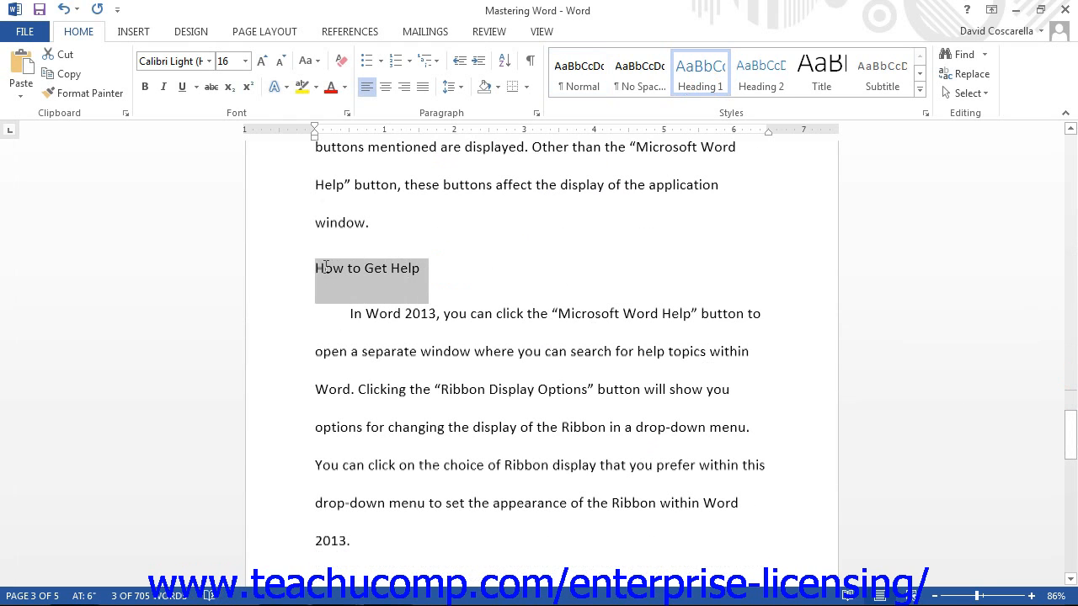
{"action": "left_click", "coordinate": [698, 76]}
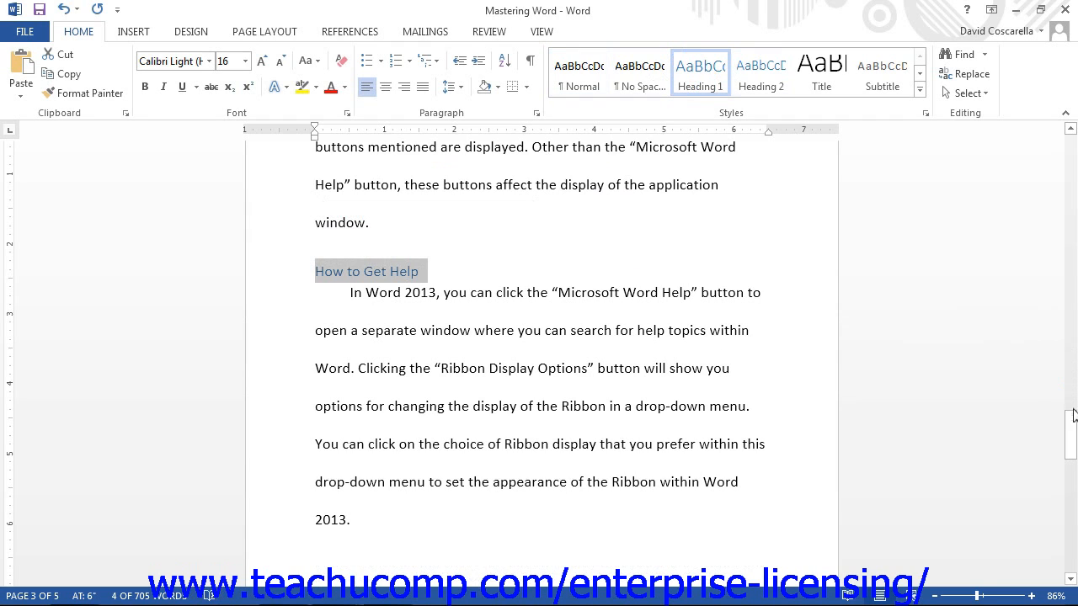
Apply the Heading 1 style to the "Other Features" section title
{"action": "left_click_drag", "start_coordinate": [1073, 413], "coordinate": [1073, 458]}
{"action": "left_click_drag", "start_coordinate": [446, 242], "coordinate": [315, 234]}
{"action": "left_click", "coordinate": [699, 76]}
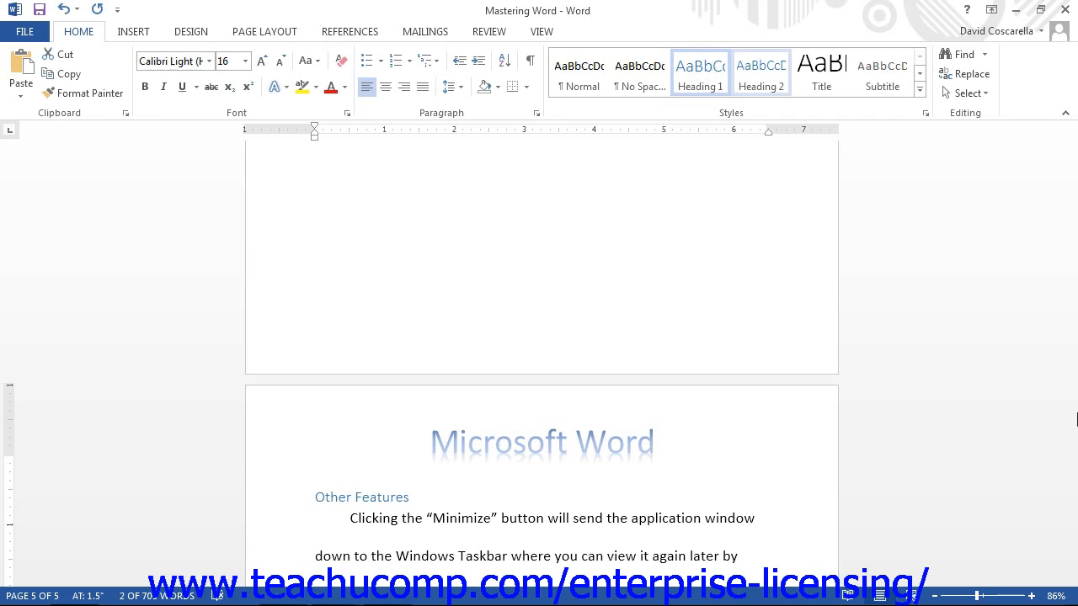
Assign the "What is Word?" heading to Level 1 of the table of contents using Add Text
{"action": "left_click_drag", "start_coordinate": [1070, 482], "coordinate": [1076, 141]}
{"action": "left_click", "coordinate": [369, 32]}
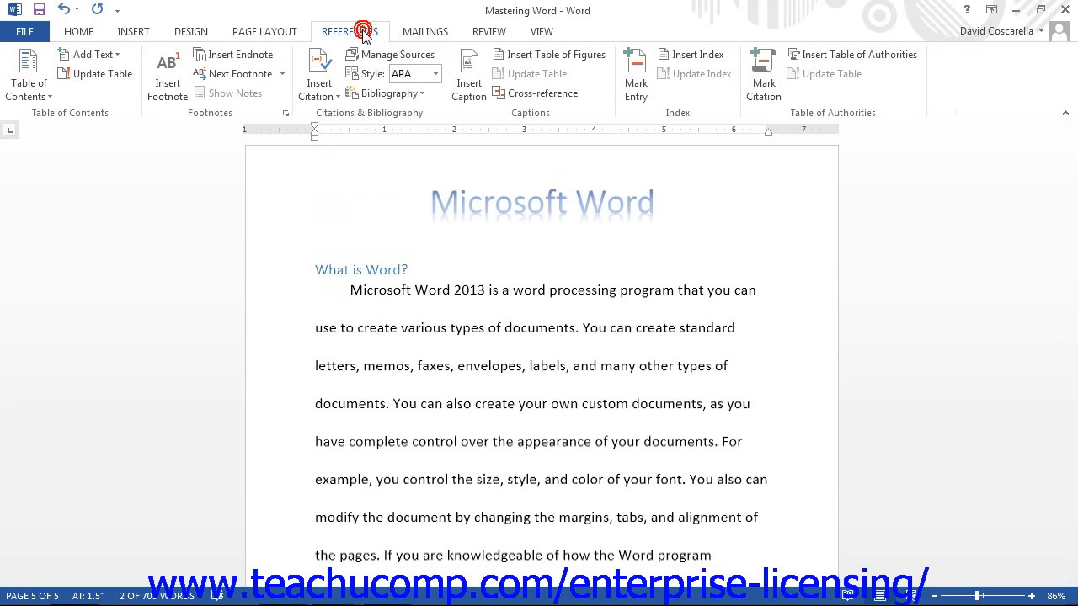
{"action": "left_click_drag", "start_coordinate": [413, 269], "coordinate": [317, 270]}
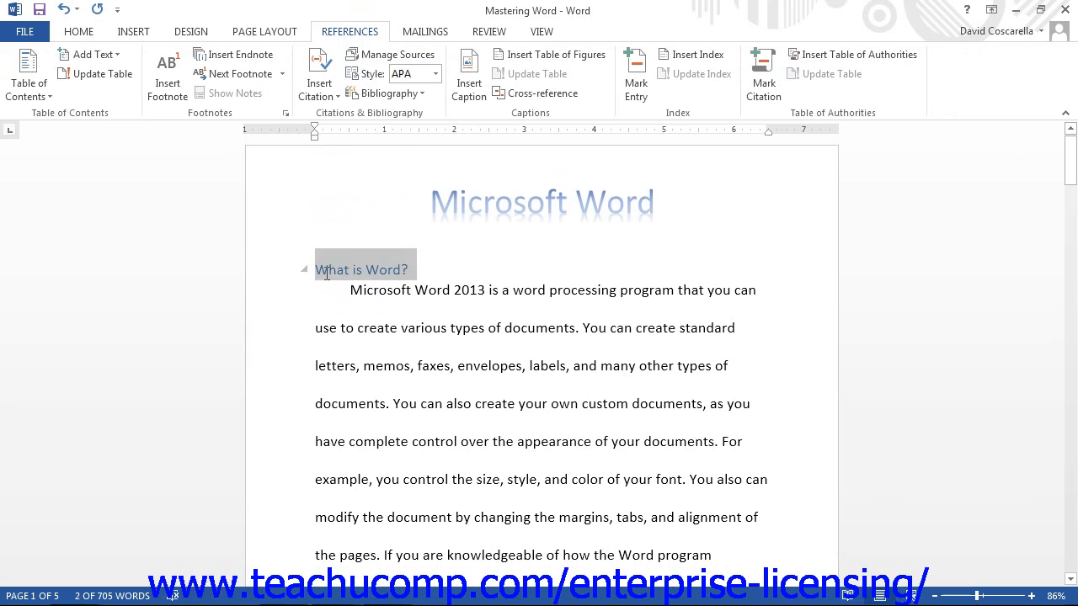
{"action": "left_click", "coordinate": [95, 54]}
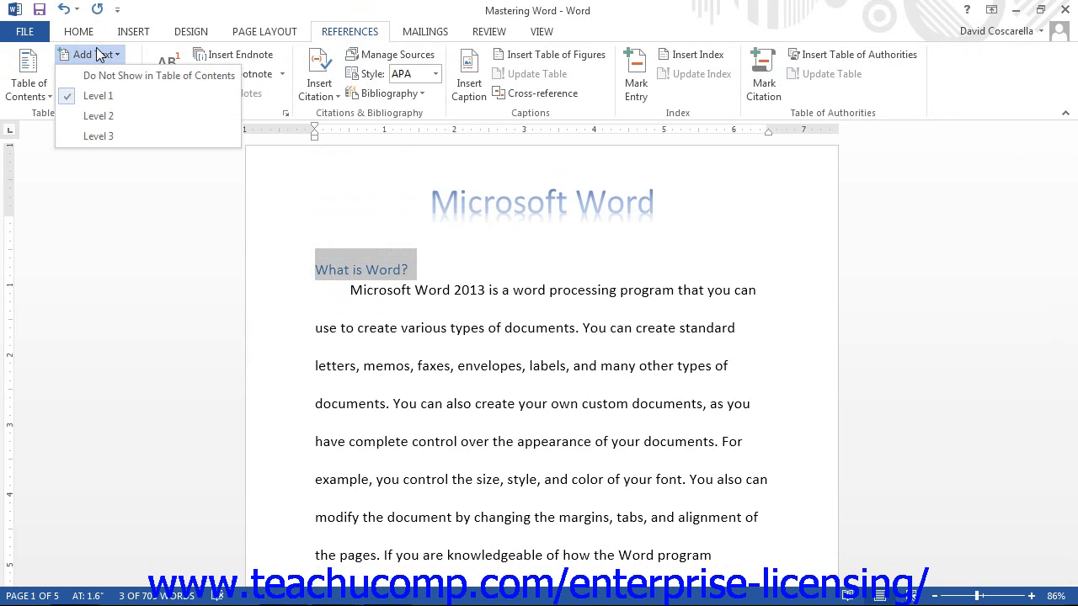
{"action": "left_click", "coordinate": [99, 96]}
{"action": "left_click", "coordinate": [99, 56]}
{"action": "left_click", "coordinate": [99, 56]}
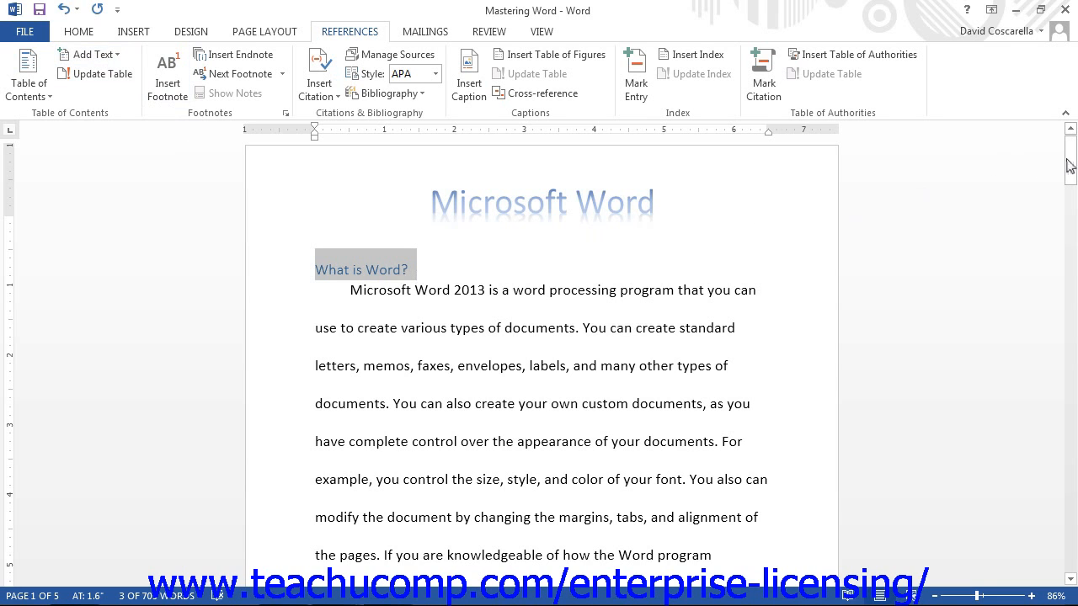
Assign the "Charts and Tables" heading to Level 1 of the table of contents
{"action": "left_click_drag", "start_coordinate": [1072, 160], "coordinate": [1072, 249]}
{"action": "left_click_drag", "start_coordinate": [432, 258], "coordinate": [316, 256]}
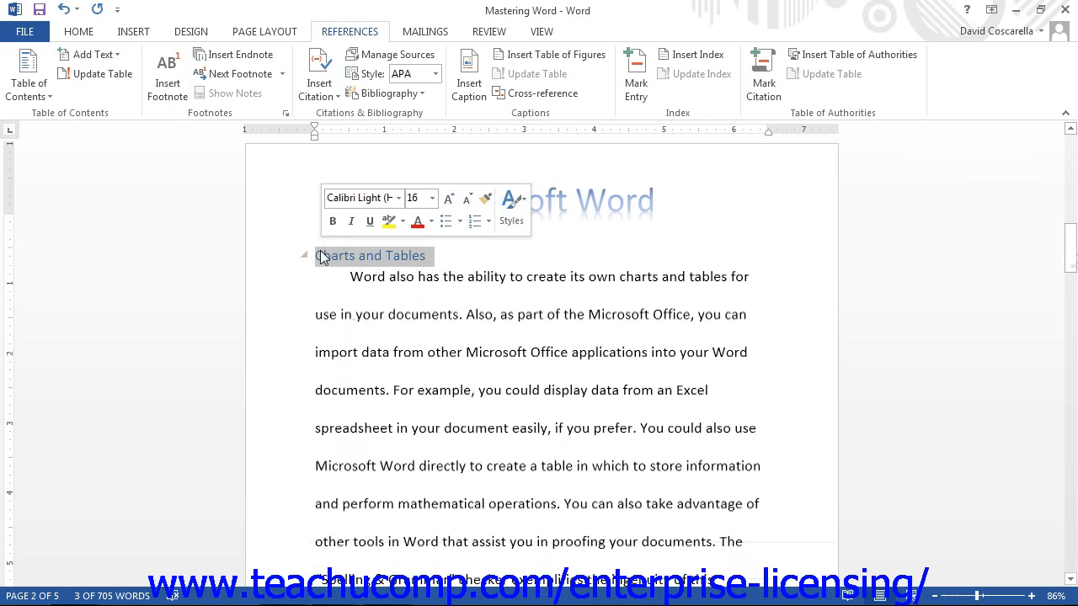
{"action": "left_click", "coordinate": [104, 53]}
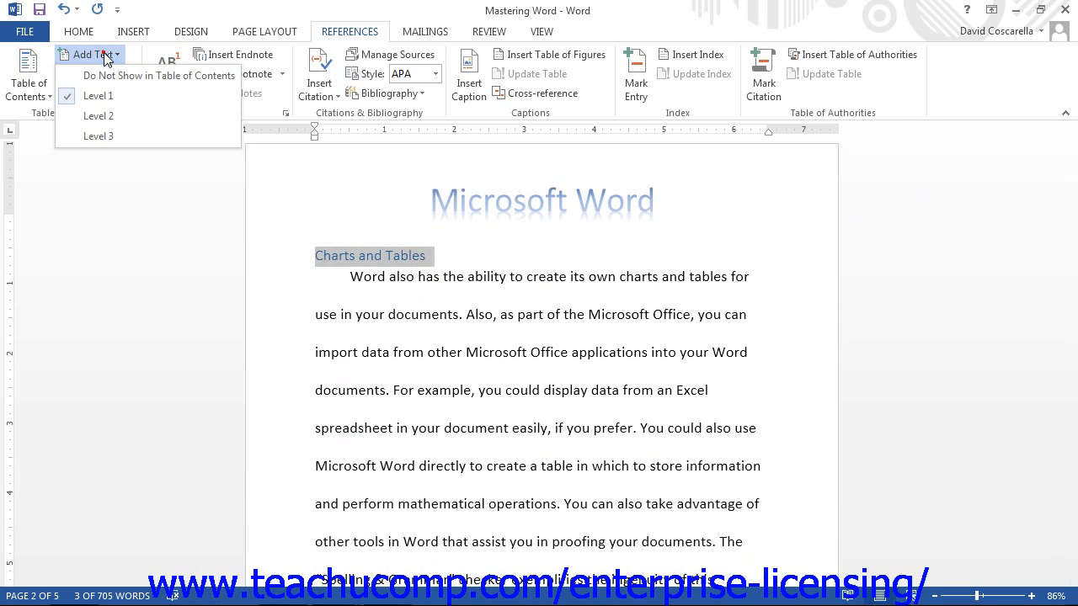
{"action": "left_click", "coordinate": [109, 98]}
Assign the "The Title Bar" heading to Level 1 of the table of contents, leaving its section expanded
{"action": "left_click_drag", "start_coordinate": [1072, 248], "coordinate": [1074, 383]}
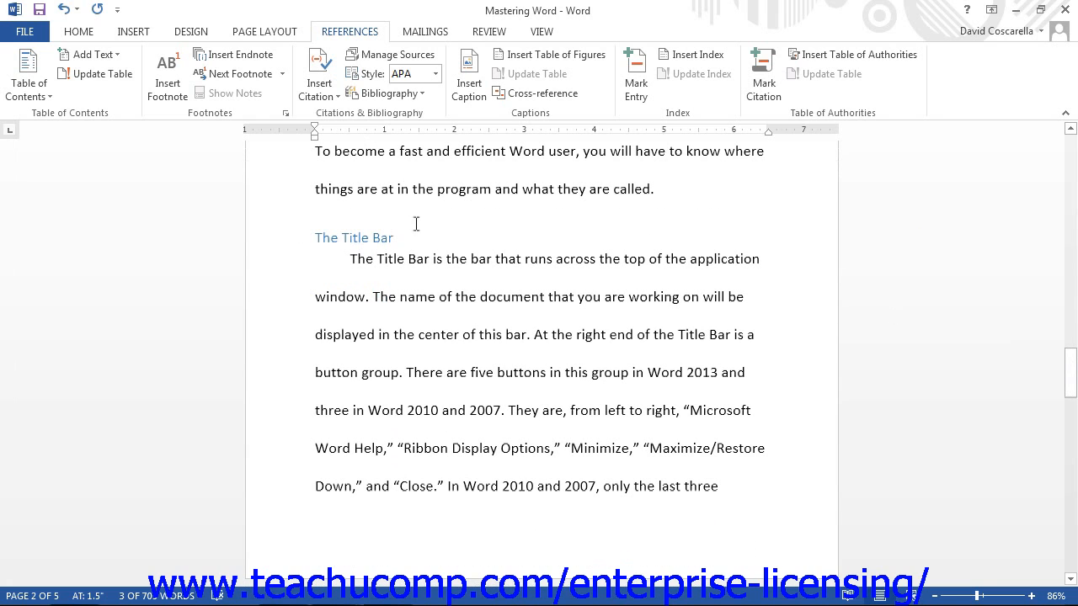
{"action": "left_click_drag", "start_coordinate": [402, 232], "coordinate": [319, 237]}
{"action": "left_click", "coordinate": [305, 239]}
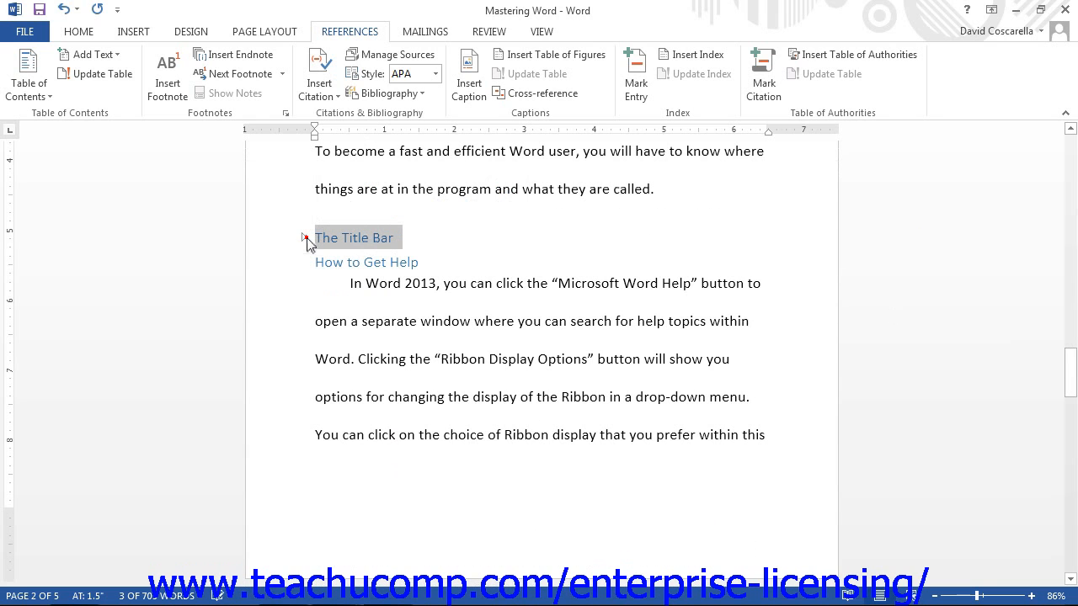
{"action": "left_click", "coordinate": [305, 238]}
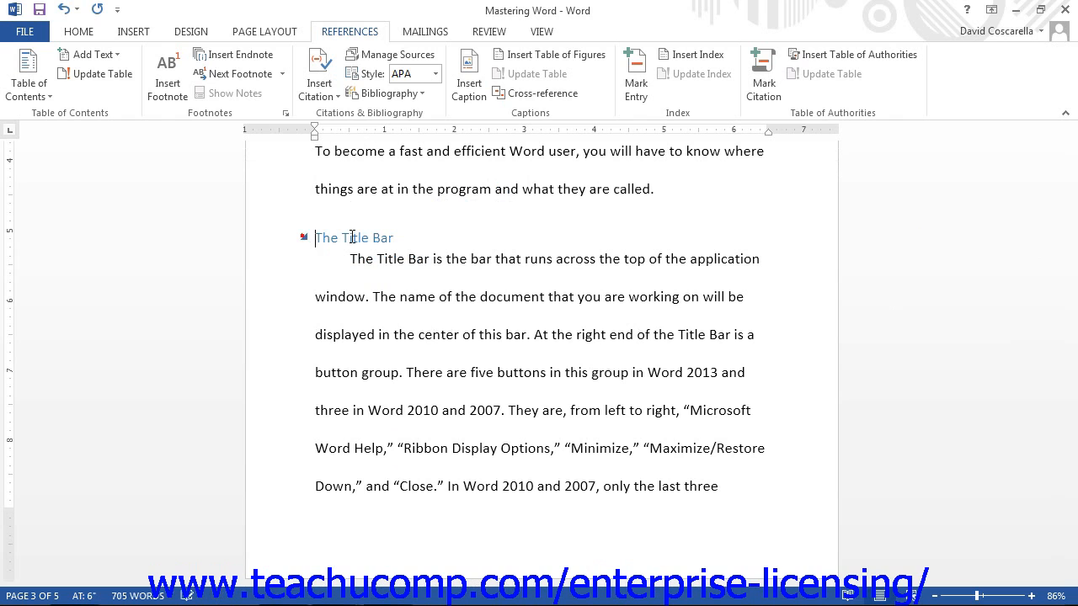
{"action": "left_click_drag", "start_coordinate": [396, 237], "coordinate": [315, 237]}
{"action": "left_click", "coordinate": [92, 54]}
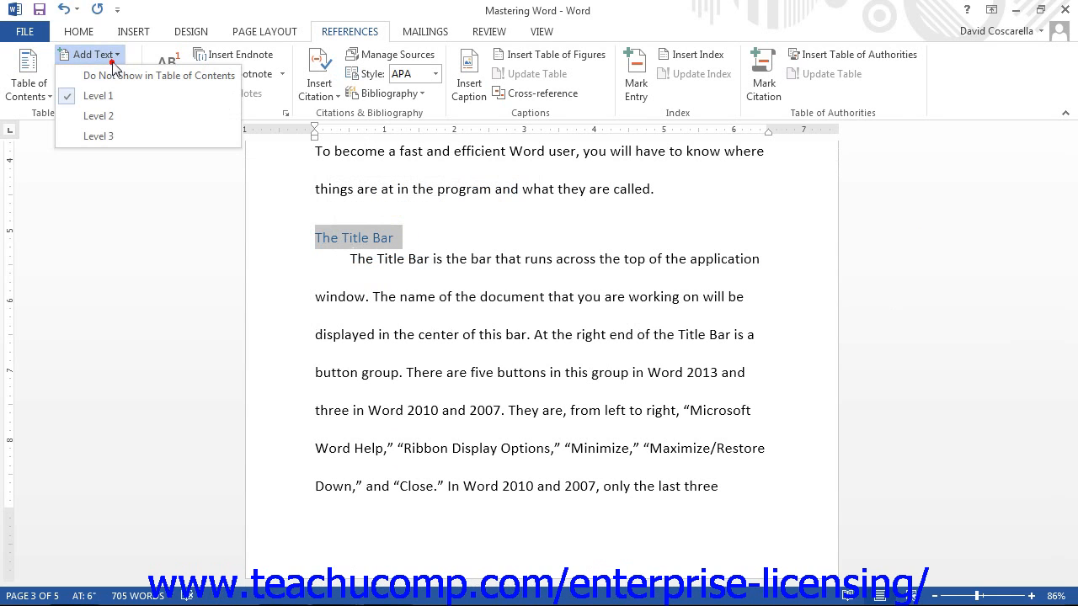
{"action": "left_click", "coordinate": [110, 95]}
Check the table of contents level of the "How to Get Help" and "Other Features" headings
{"action": "scroll", "coordinate": [496, 337], "scroll_direction": "down", "scroll_amount": 5}
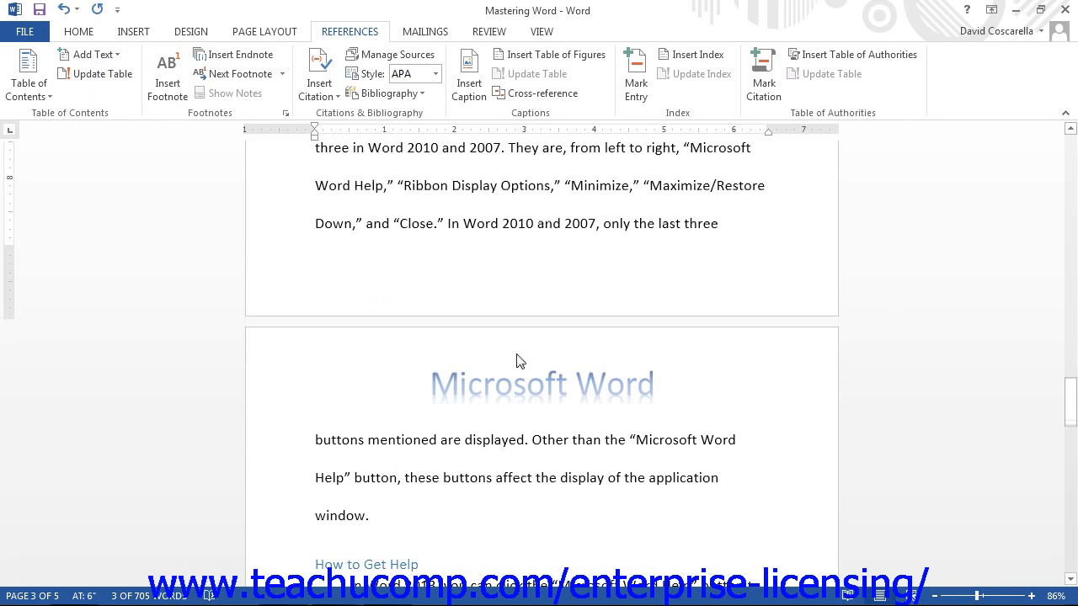
{"action": "scroll", "coordinate": [495, 378], "scroll_direction": "down", "scroll_amount": 2}
{"action": "triple_click", "coordinate": [433, 337]}
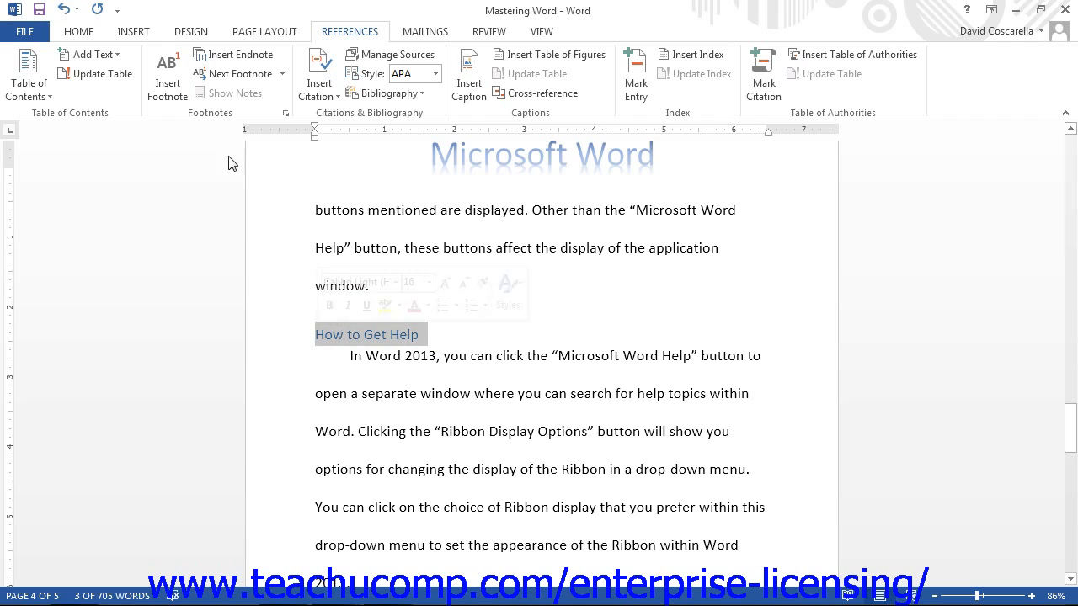
{"action": "left_click", "coordinate": [96, 54]}
{"action": "left_click", "coordinate": [96, 54]}
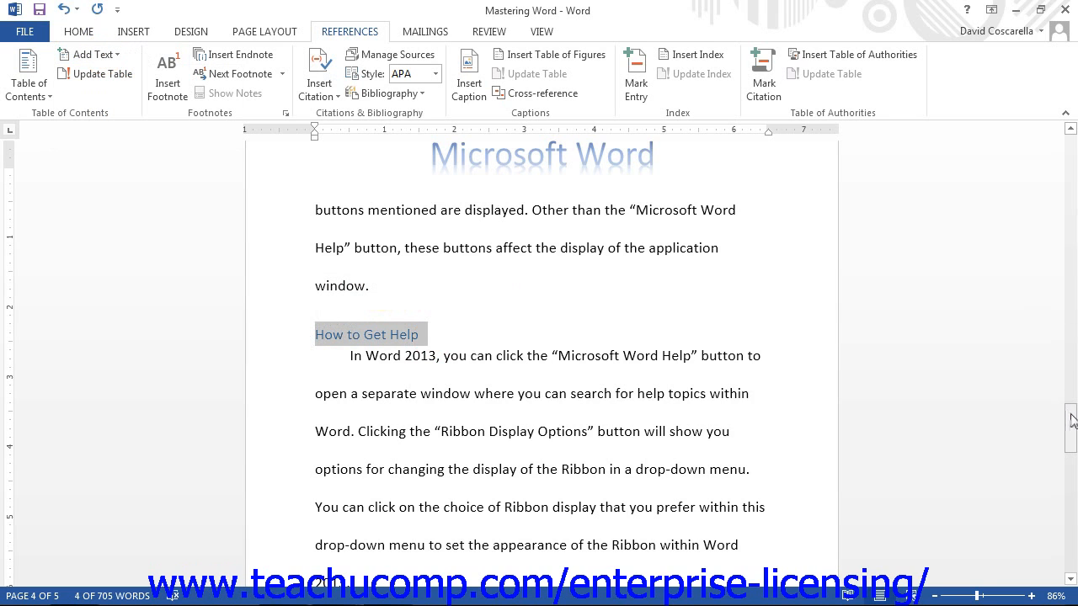
{"action": "left_click_drag", "start_coordinate": [1073, 439], "coordinate": [1072, 520]}
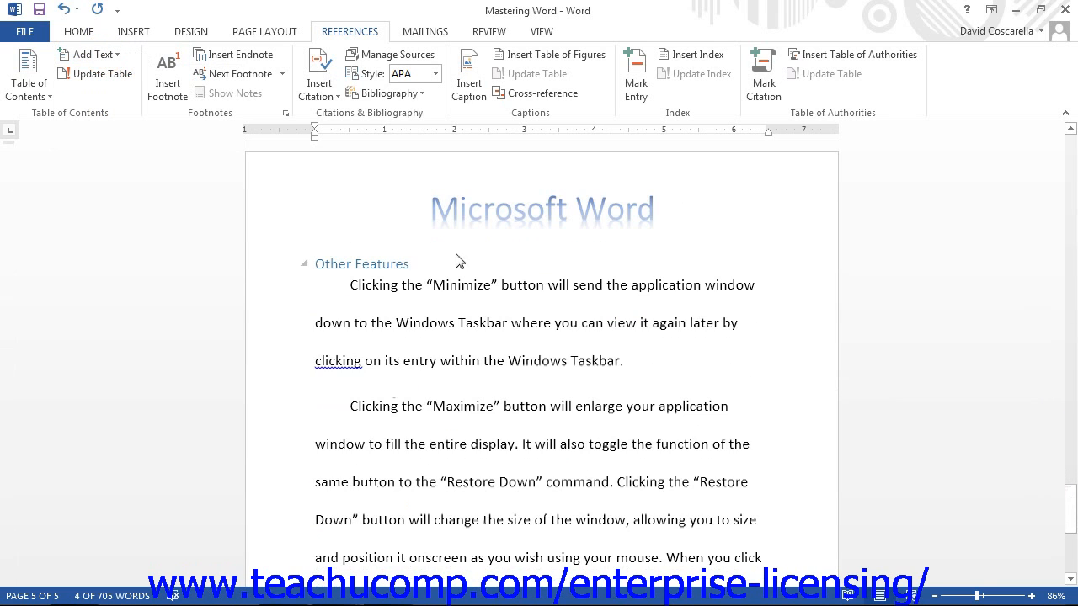
{"action": "left_click_drag", "start_coordinate": [402, 261], "coordinate": [315, 263]}
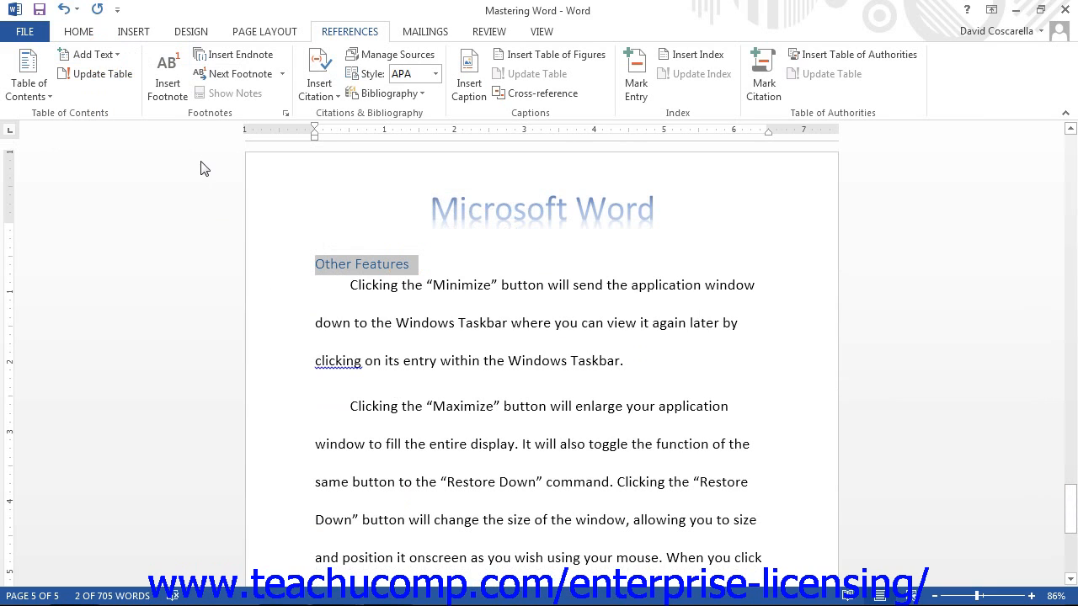
{"action": "left_click", "coordinate": [103, 55]}
{"action": "left_click", "coordinate": [103, 56]}
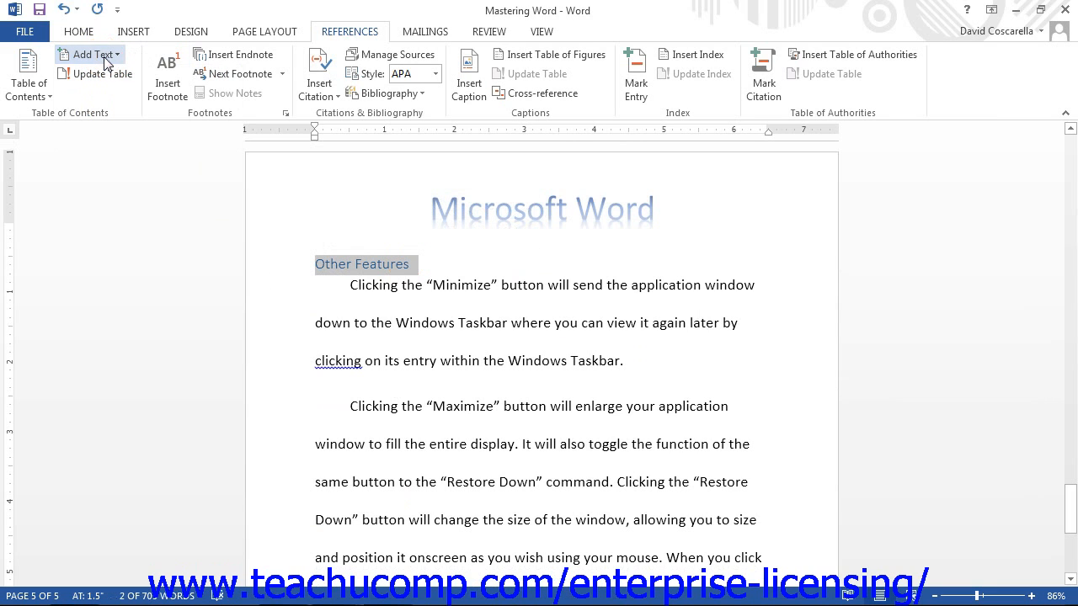
Insert a blank line above the "What is Word?" heading on the first page
{"action": "left_click_drag", "start_coordinate": [1068, 496], "coordinate": [1074, 143]}
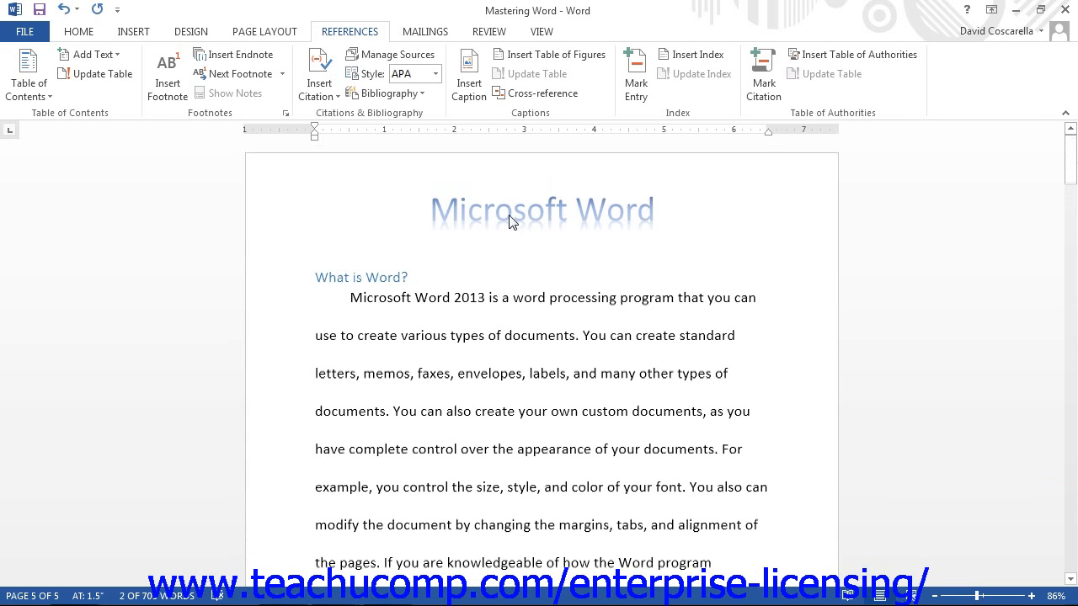
{"action": "left_click", "coordinate": [316, 271]}
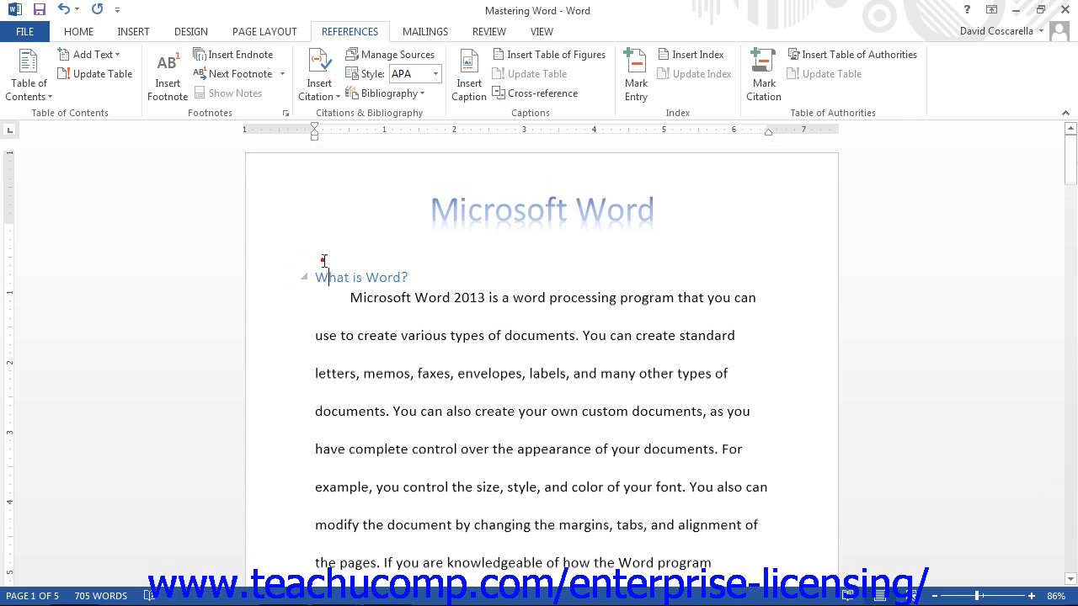
{"action": "key", "text": "Return"}
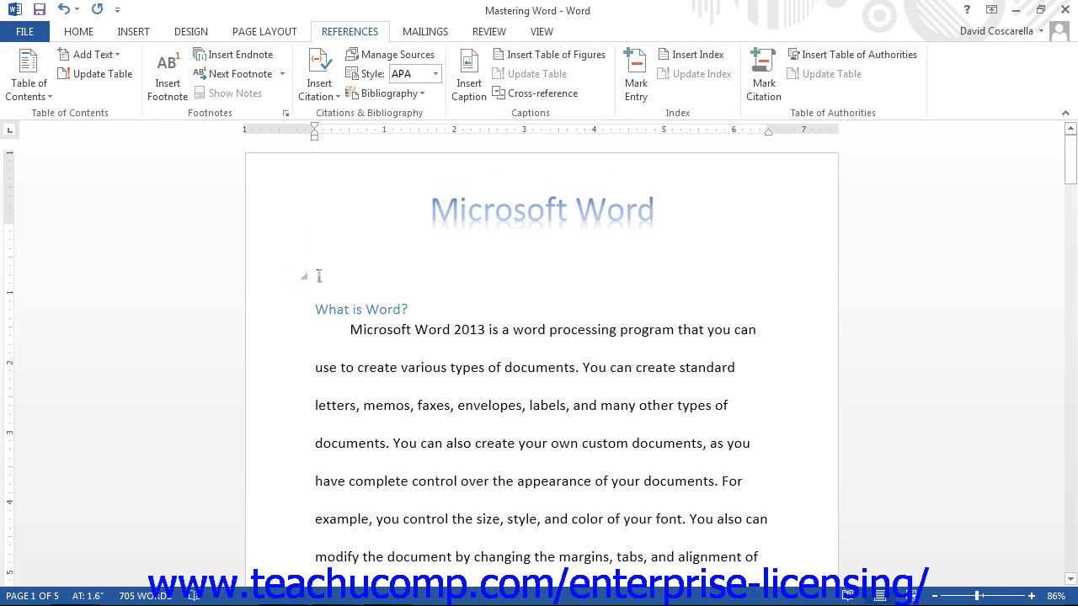
Start a custom table of contents on the blank line above "What is Word?" and turn off Show page numbers
{"action": "left_click", "coordinate": [319, 276]}
{"action": "left_click", "coordinate": [28, 91]}
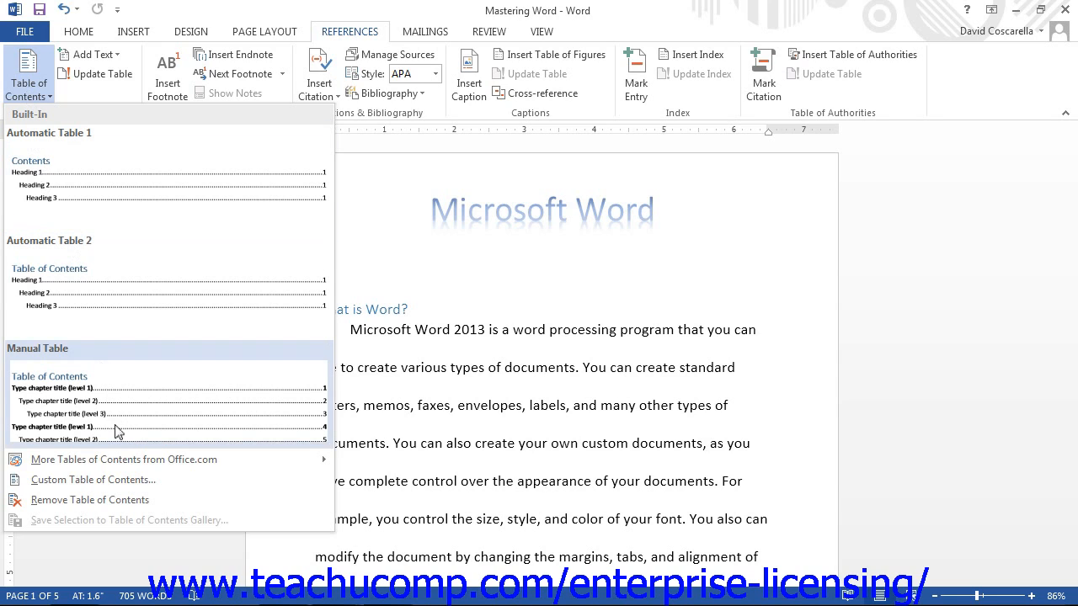
{"action": "left_click", "coordinate": [131, 482]}
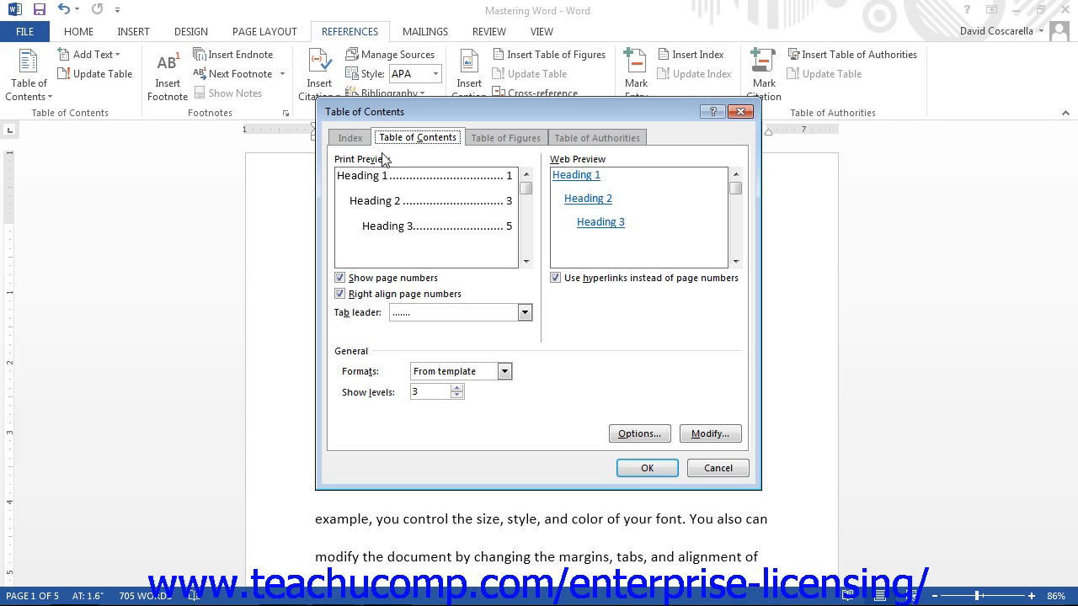
{"action": "left_click", "coordinate": [340, 278]}
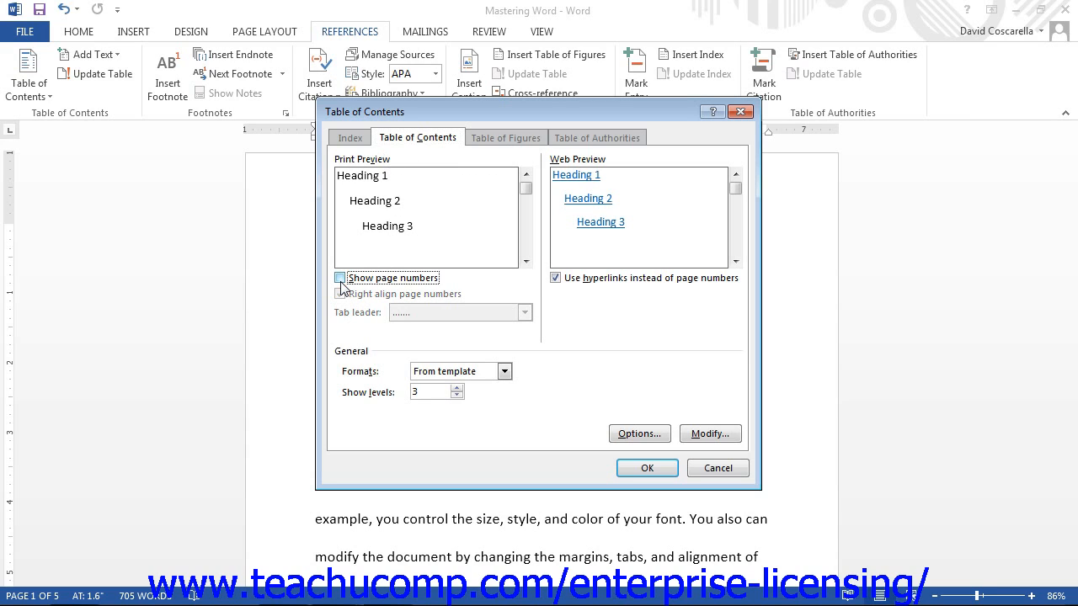